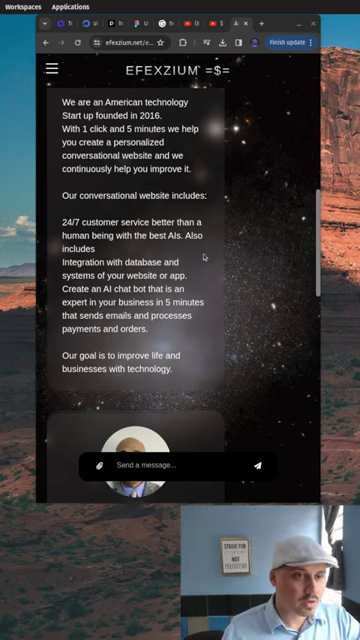
{"action": "scroll", "coordinate": [204, 259], "scroll_direction": "up", "scroll_amount": 1}
{"action": "scroll", "coordinate": [208, 247], "scroll_direction": "up", "scroll_amount": 4}
{"action": "scroll", "coordinate": [208, 247], "scroll_direction": "up", "scroll_amount": 3}
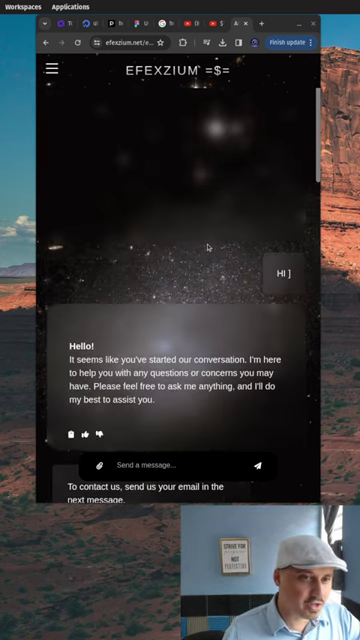
{"action": "scroll", "coordinate": [210, 248], "scroll_direction": "up", "scroll_amount": 3}
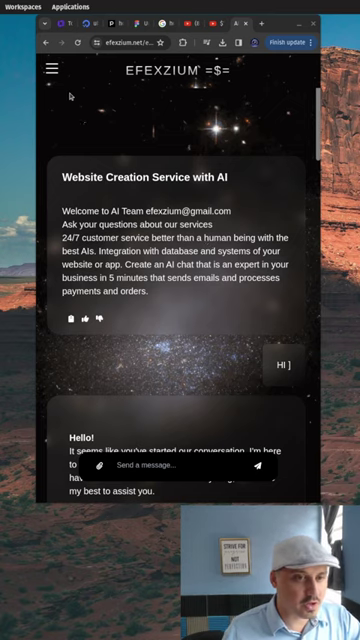
Go from the AI chat to the Subscriptions page via the site's navigation menu
{"action": "left_click", "coordinate": [50, 70]}
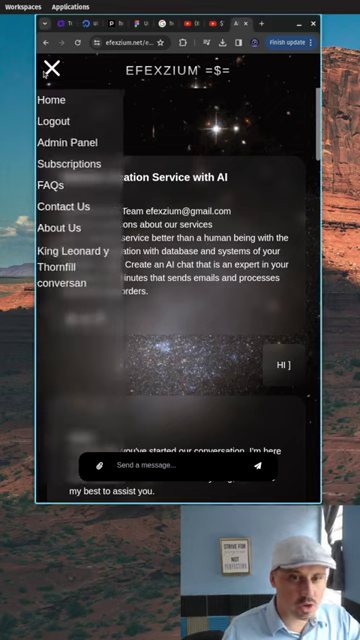
{"action": "left_click", "coordinate": [70, 164]}
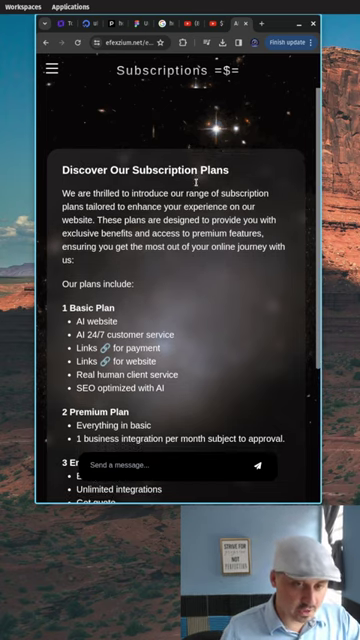
{"action": "scroll", "coordinate": [196, 184], "scroll_direction": "down", "scroll_amount": 2}
{"action": "scroll", "coordinate": [196, 184], "scroll_direction": "down", "scroll_amount": 1}
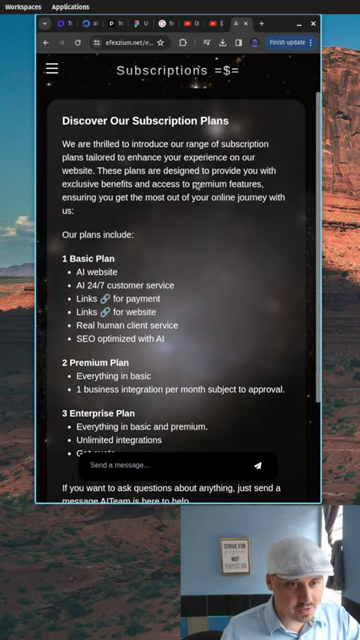
{"action": "scroll", "coordinate": [196, 184], "scroll_direction": "down", "scroll_amount": 2}
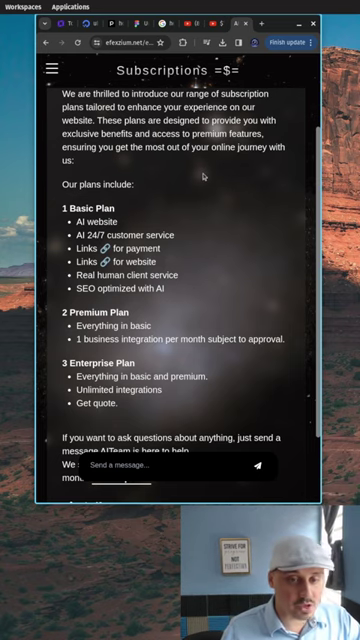
{"action": "scroll", "coordinate": [203, 177], "scroll_direction": "down", "scroll_amount": 1}
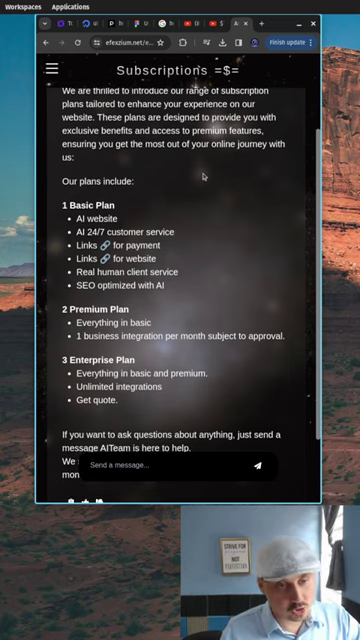
{"action": "scroll", "coordinate": [203, 177], "scroll_direction": "down", "scroll_amount": 2}
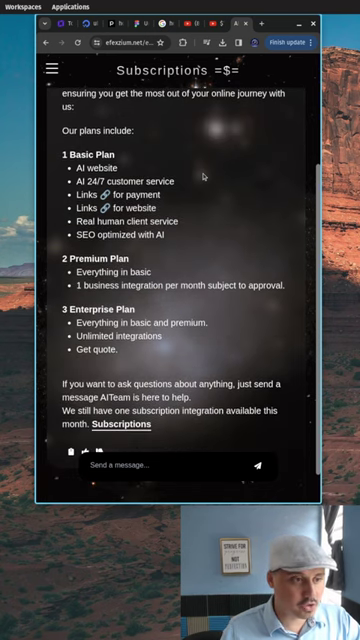
{"action": "scroll", "coordinate": [139, 423], "scroll_direction": "down", "scroll_amount": 2}
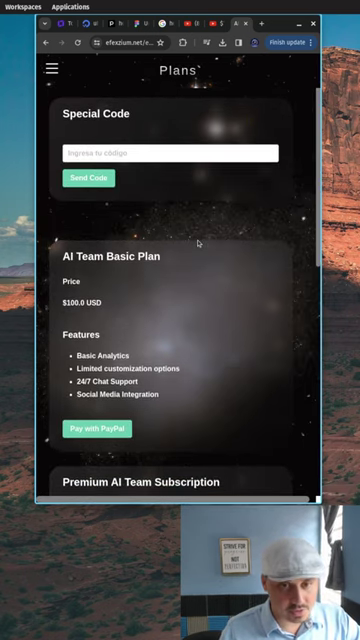
{"action": "scroll", "coordinate": [199, 244], "scroll_direction": "down", "scroll_amount": 2}
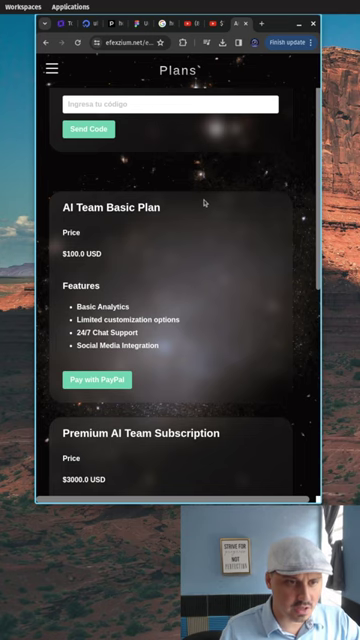
{"action": "scroll", "coordinate": [204, 207], "scroll_direction": "down", "scroll_amount": 3}
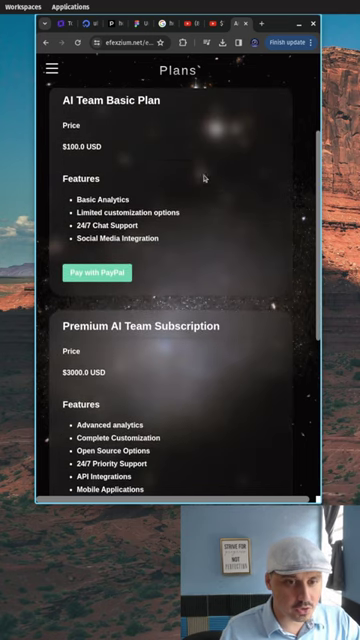
{"action": "scroll", "coordinate": [174, 176], "scroll_direction": "down", "scroll_amount": 2}
{"action": "scroll", "coordinate": [173, 176], "scroll_direction": "down", "scroll_amount": 1}
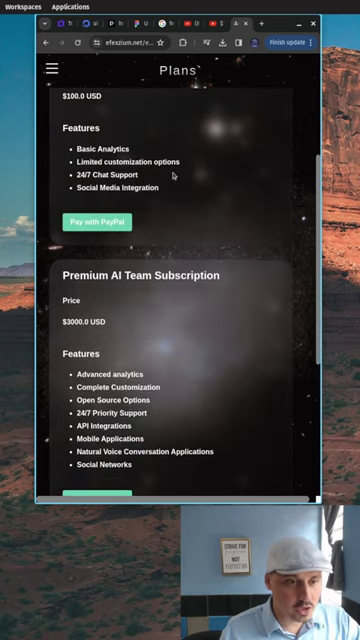
{"action": "scroll", "coordinate": [173, 176], "scroll_direction": "down", "scroll_amount": 1}
{"action": "scroll", "coordinate": [173, 176], "scroll_direction": "down", "scroll_amount": 1}
{"action": "scroll", "coordinate": [173, 176], "scroll_direction": "down", "scroll_amount": 3}
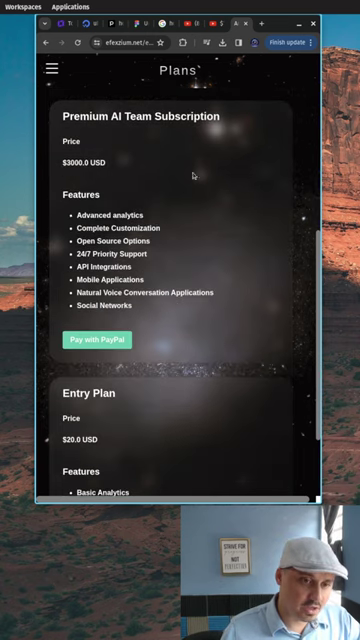
{"action": "scroll", "coordinate": [173, 176], "scroll_direction": "down", "scroll_amount": 2}
{"action": "scroll", "coordinate": [173, 176], "scroll_direction": "down", "scroll_amount": 1}
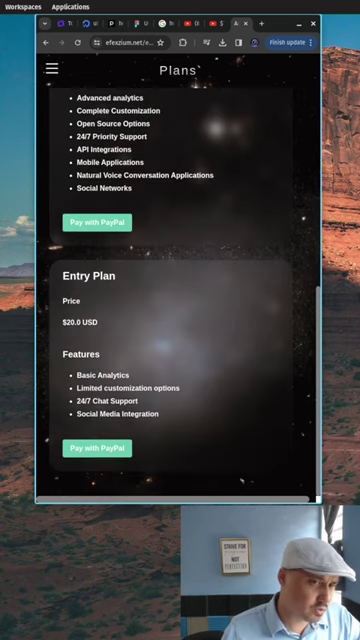